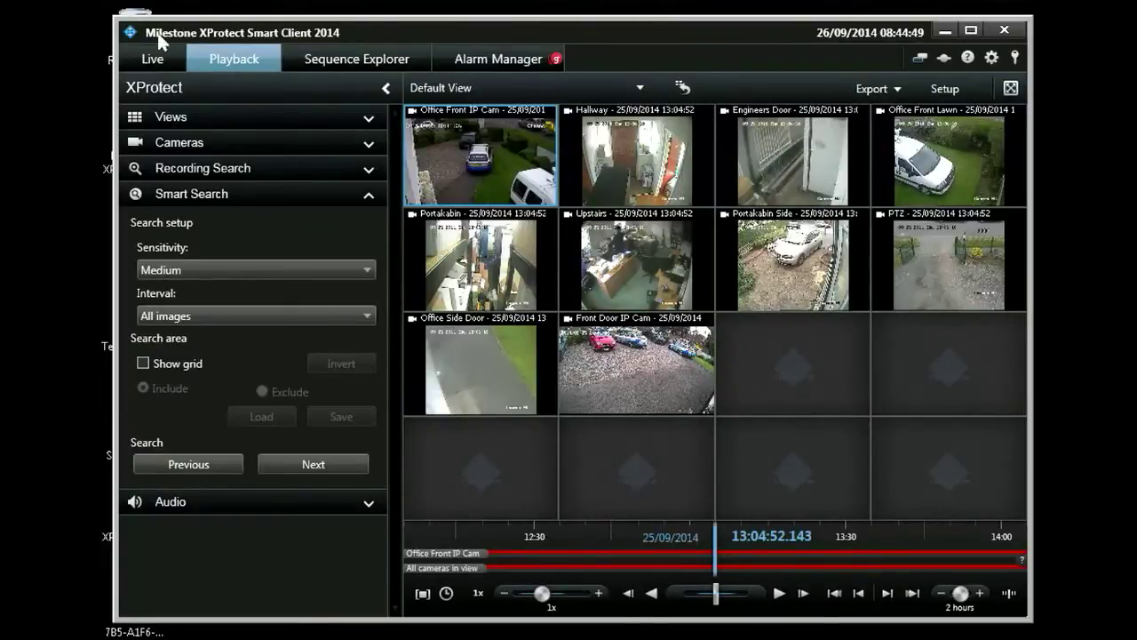
Step: Leave Playback and show the ten Default View cameras as live video
{"action": "left_click", "coordinate": [148, 60]}
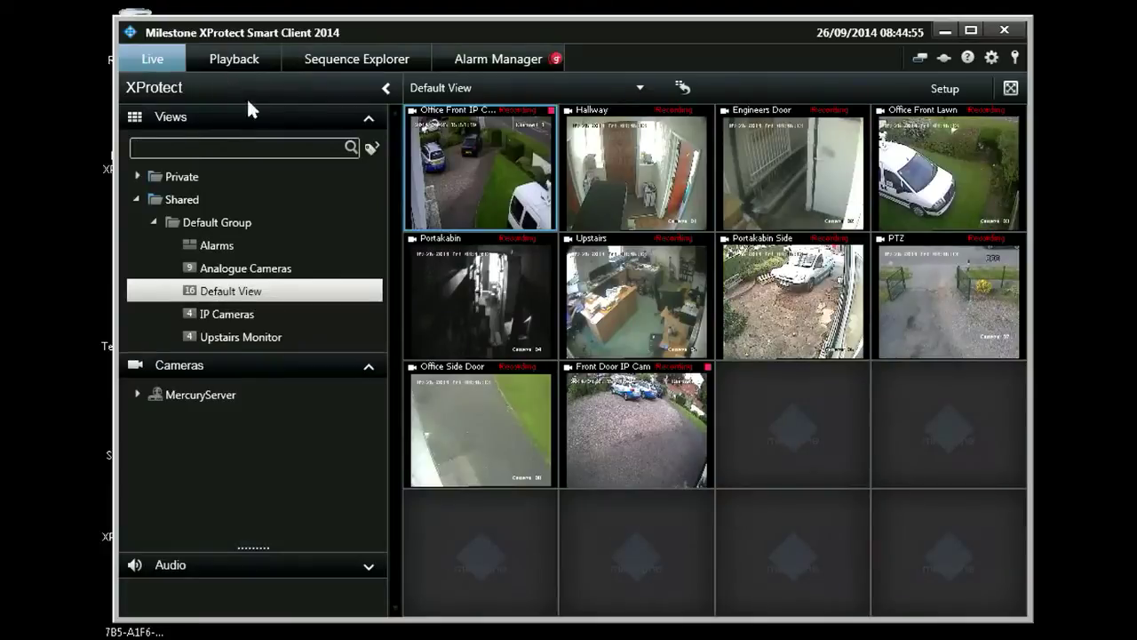
Step: Maximise the Office Front IP Cam tile, restore the grid, then open the IP Cameras view
{"action": "mouse_move", "coordinate": [494, 187]}
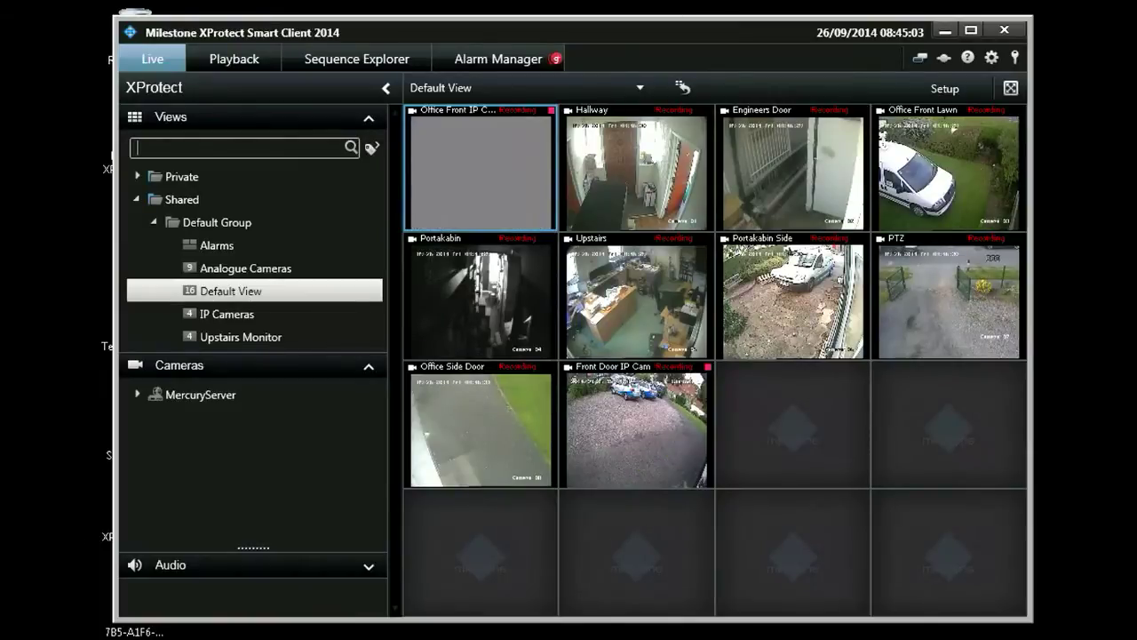
{"action": "double_click", "coordinate": [499, 184]}
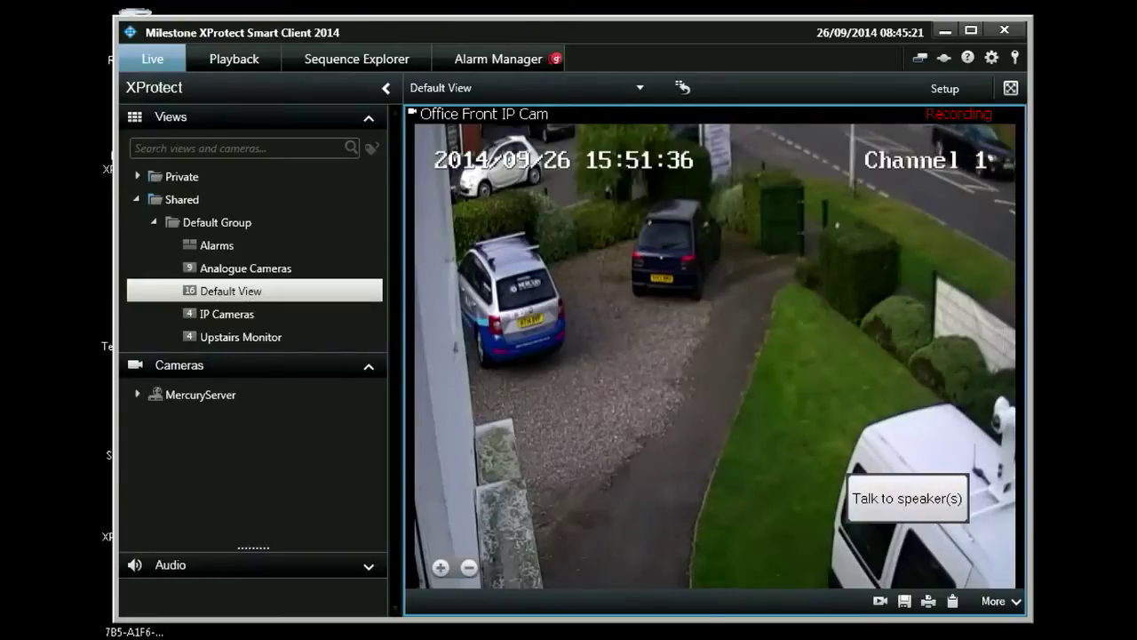
{"action": "double_click", "coordinate": [667, 353]}
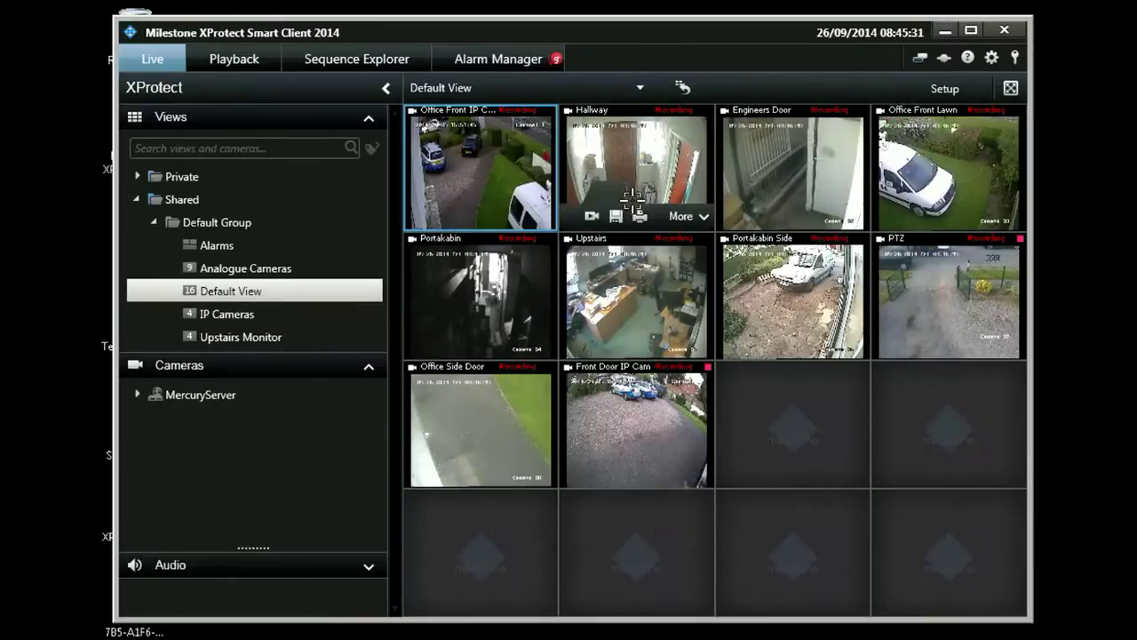
{"action": "left_click", "coordinate": [228, 320]}
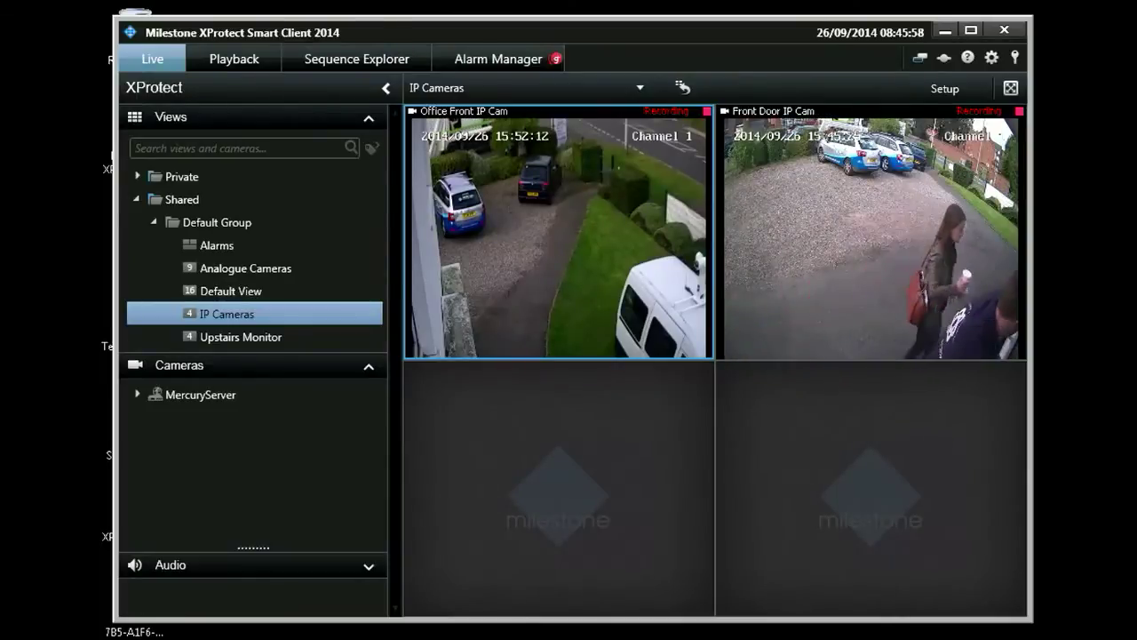
Step: Switch the IP Cameras view to Playback to watch its recorded footage
{"action": "left_click", "coordinate": [231, 63]}
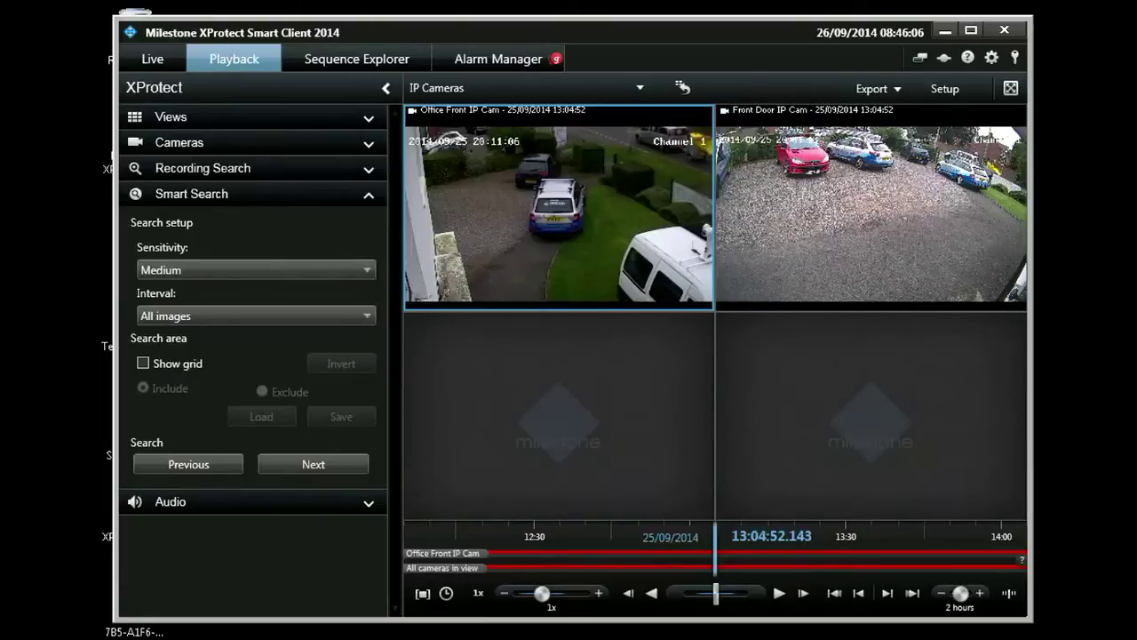
Step: Expand and collapse the Cameras and Views lists, then expand the Recording Search options
{"action": "left_click", "coordinate": [341, 144]}
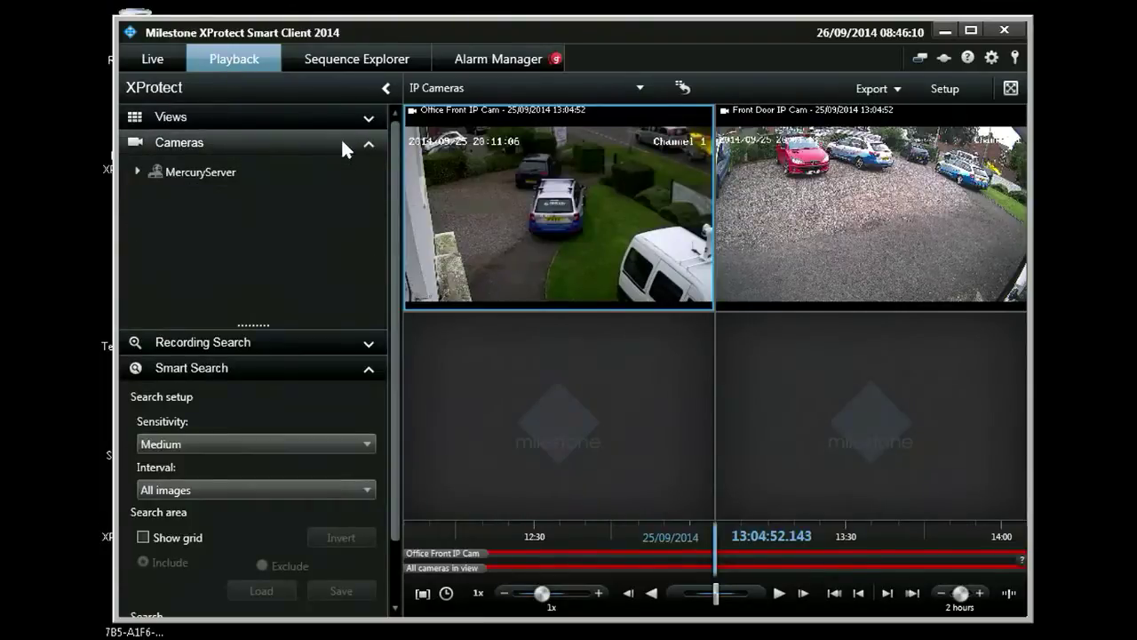
{"action": "left_click", "coordinate": [341, 140]}
{"action": "left_click", "coordinate": [368, 120]}
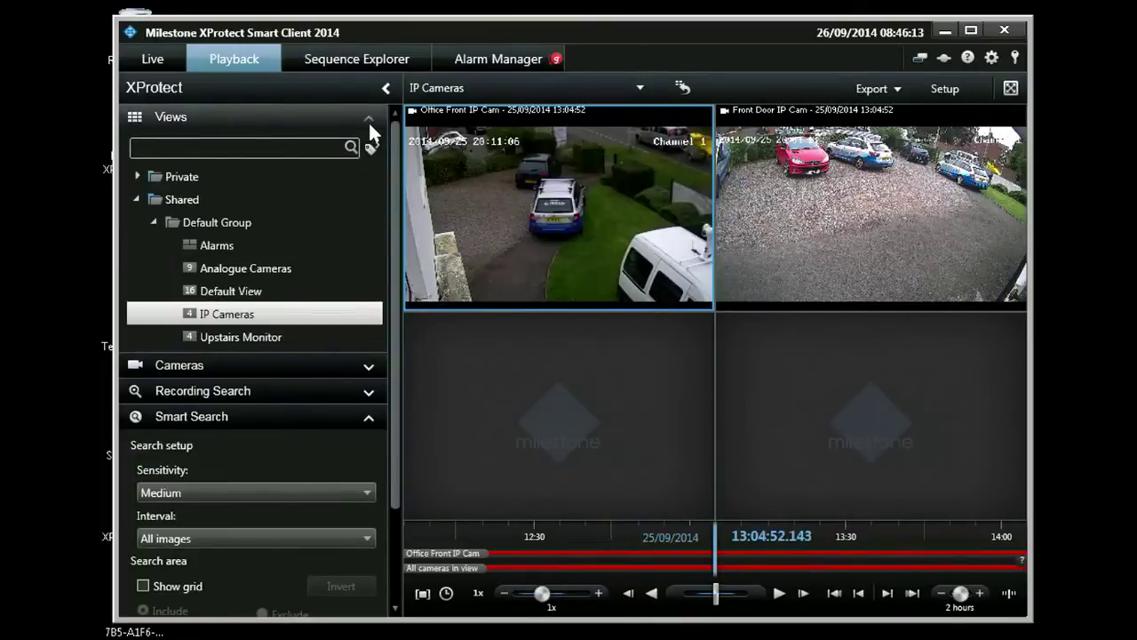
{"action": "left_click", "coordinate": [368, 120]}
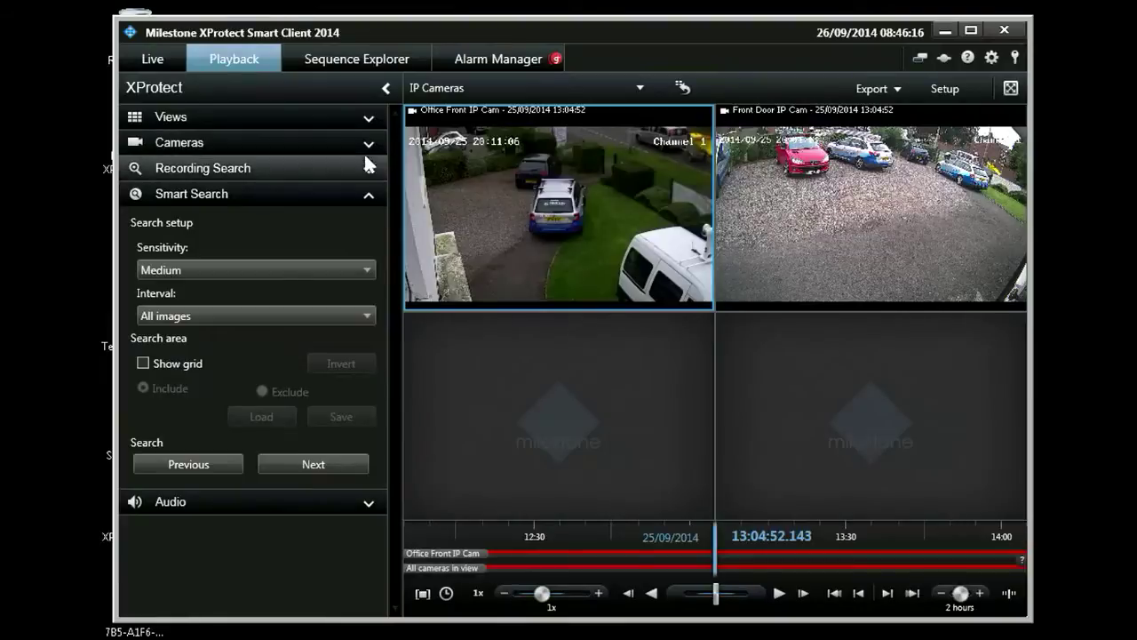
{"action": "left_click", "coordinate": [369, 166]}
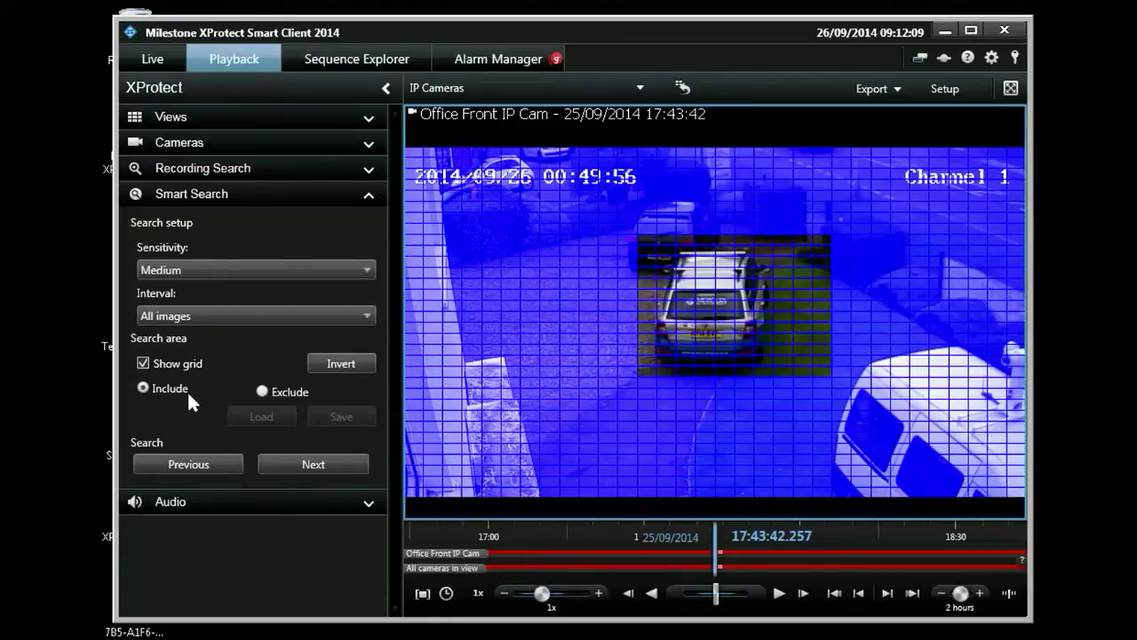
Step: Mark a small grid patch left of the car, then erase it using Exclude
{"action": "left_click_drag", "start_coordinate": [537, 317], "coordinate": [536, 316]}
{"action": "left_click", "coordinate": [290, 392]}
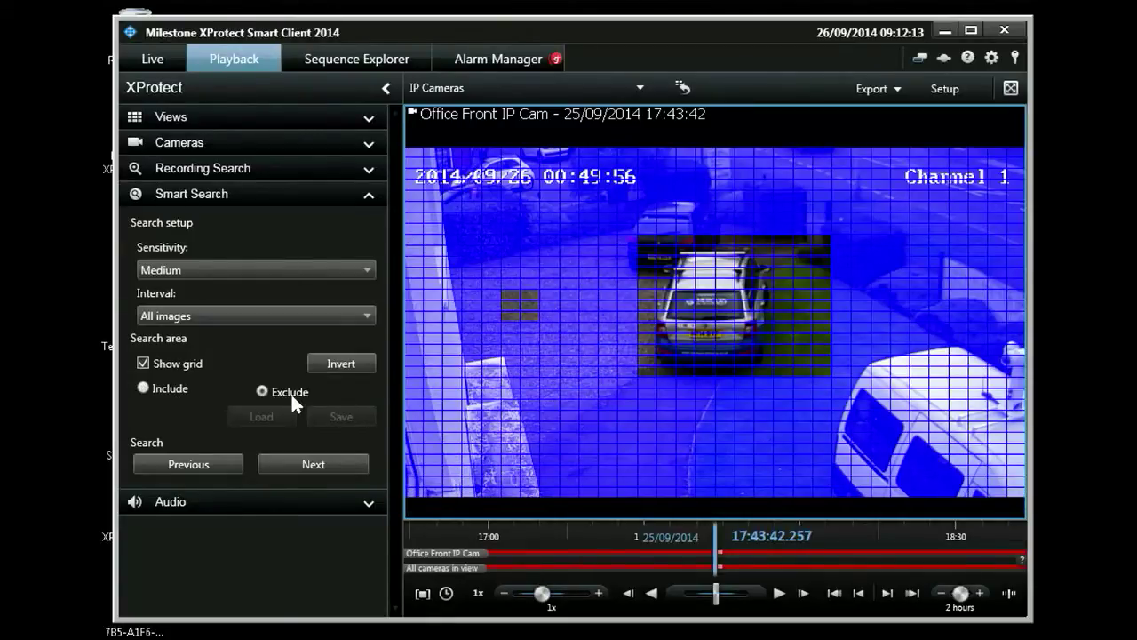
{"action": "left_click_drag", "start_coordinate": [507, 292], "coordinate": [532, 317]}
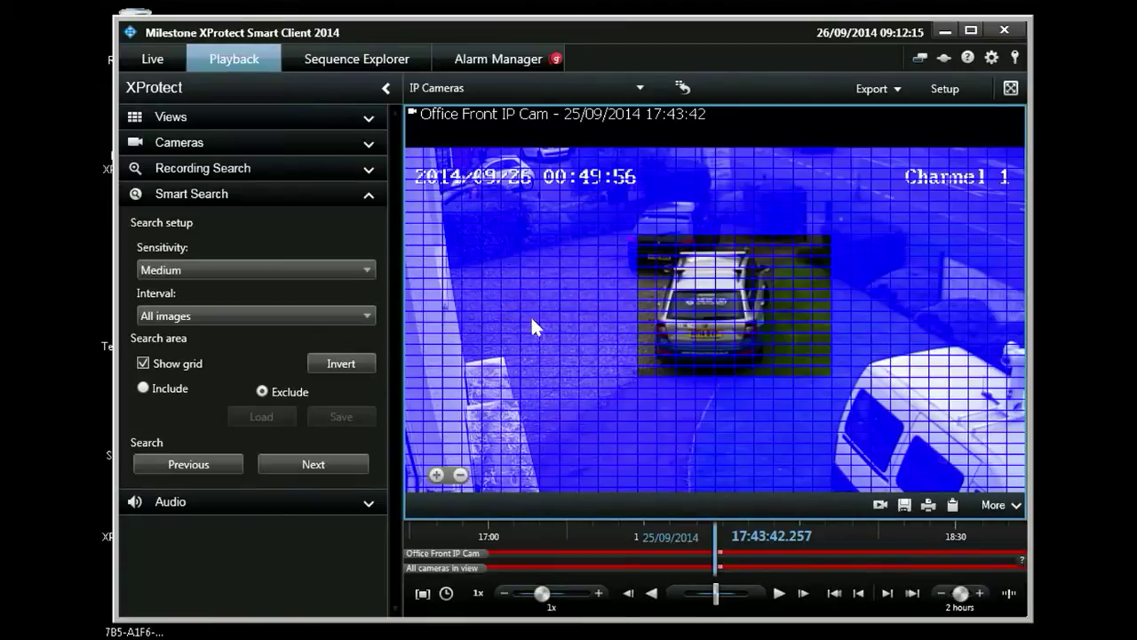
Step: Keep Medium sensitivity and All images interval, and search forward for the next motion
{"action": "left_click", "coordinate": [367, 271]}
{"action": "left_click", "coordinate": [367, 271]}
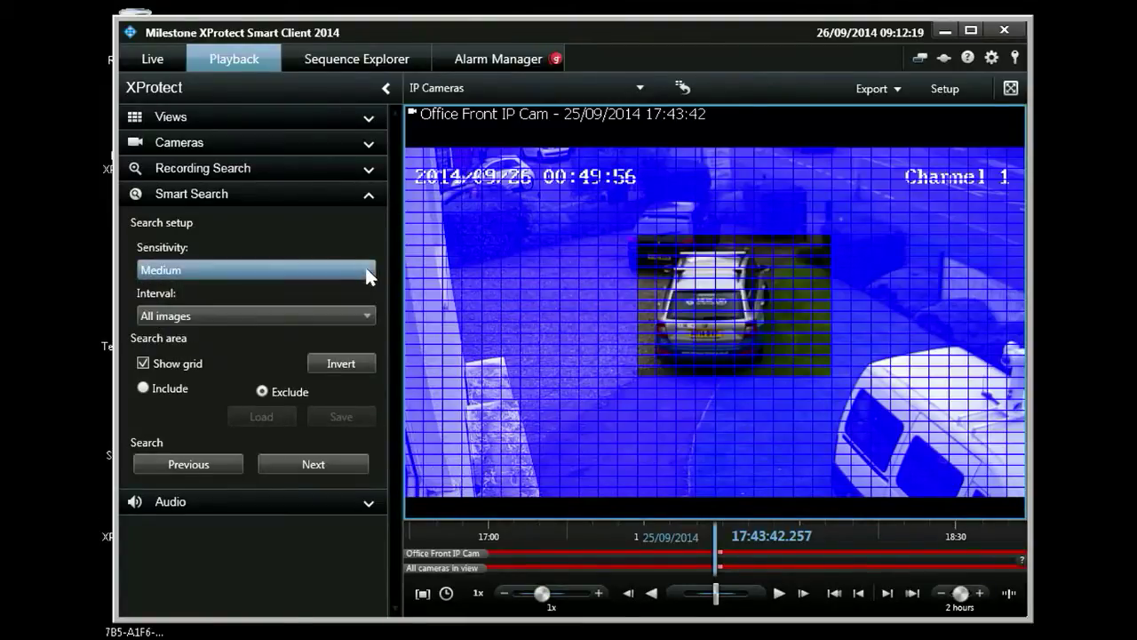
{"action": "left_click", "coordinate": [371, 318]}
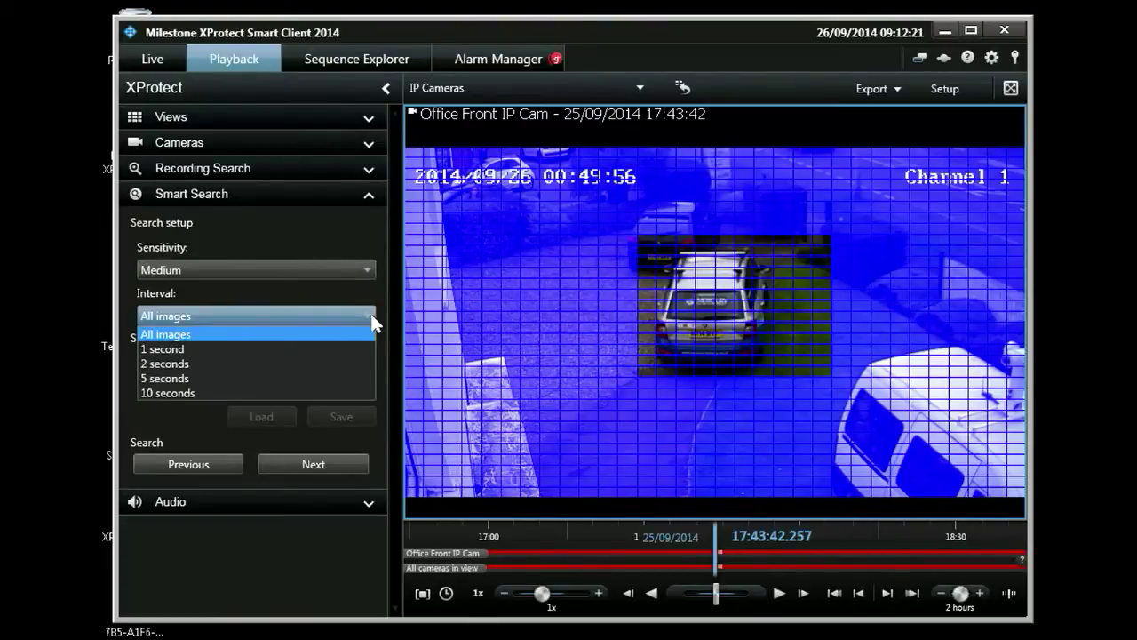
{"action": "left_click", "coordinate": [372, 321]}
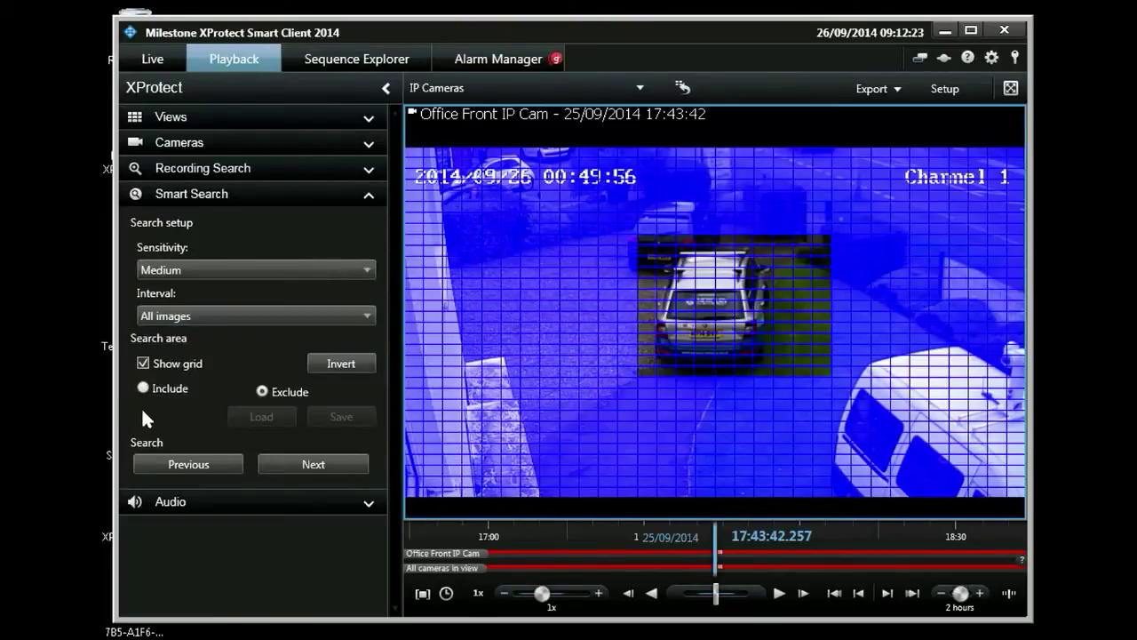
{"action": "left_click", "coordinate": [313, 465]}
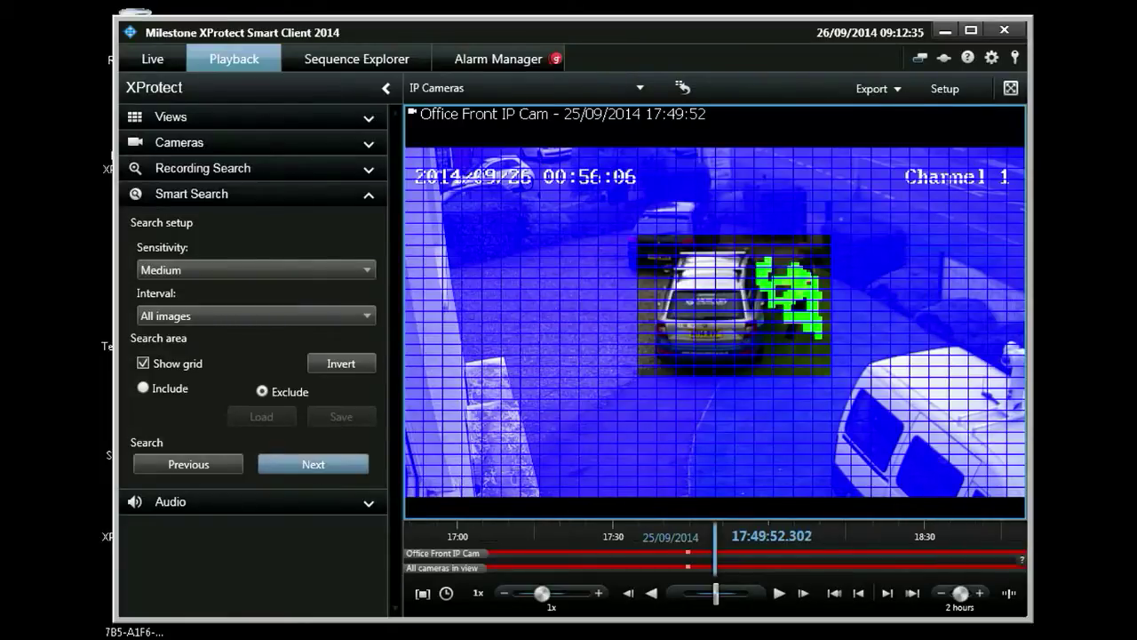
Step: Hide the search-area grid and switch to the Sequence Explorer for Office Front IP Cam
{"action": "left_click", "coordinate": [187, 362]}
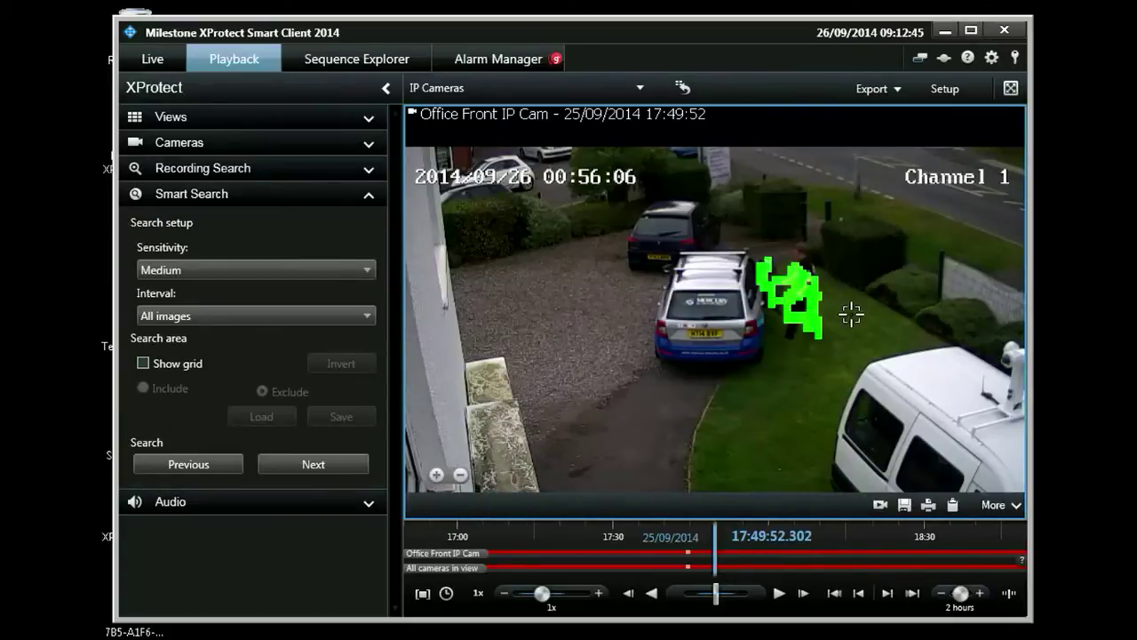
{"action": "left_click", "coordinate": [379, 59]}
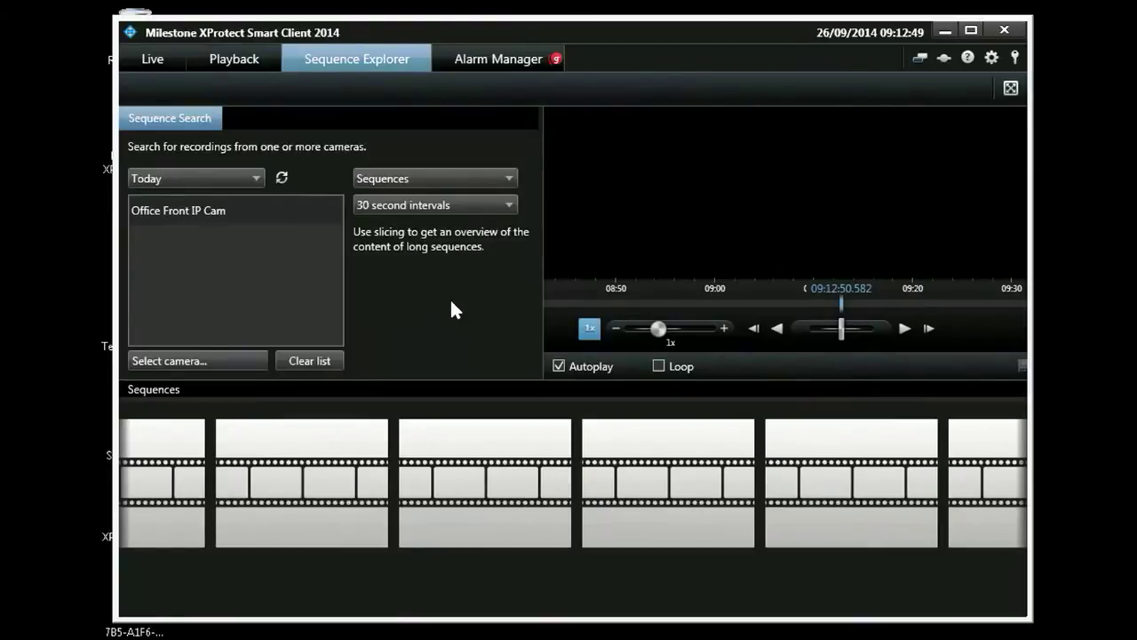
Step: Refresh today's Office Front IP Cam sequences and play the one starting at 00:01:30
{"action": "left_click", "coordinate": [281, 178]}
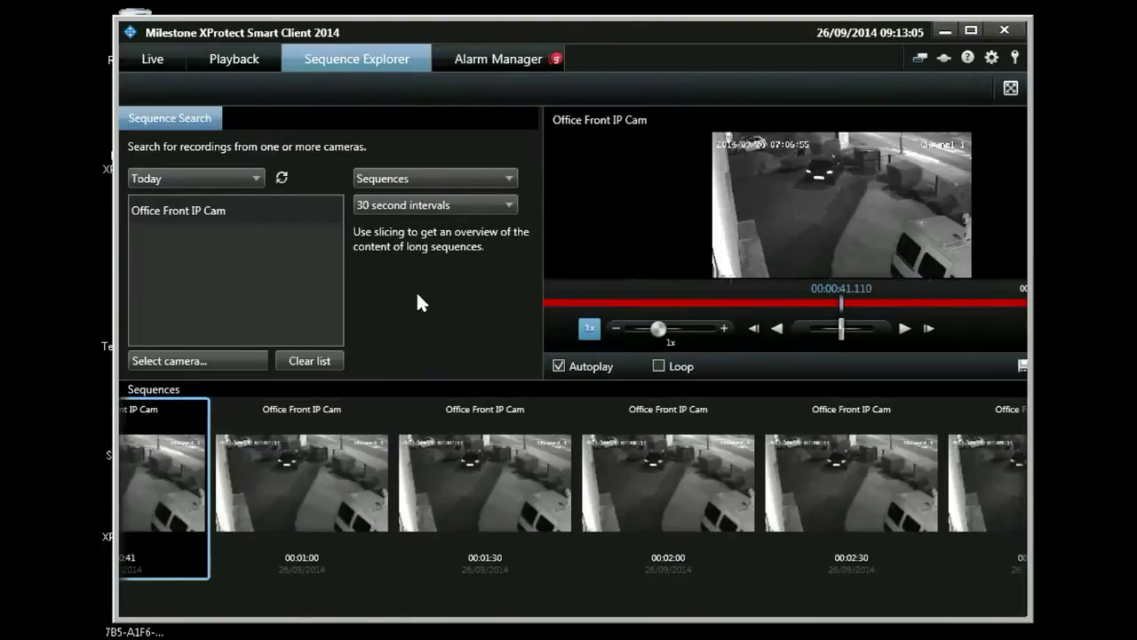
{"action": "mouse_move", "coordinate": [454, 476]}
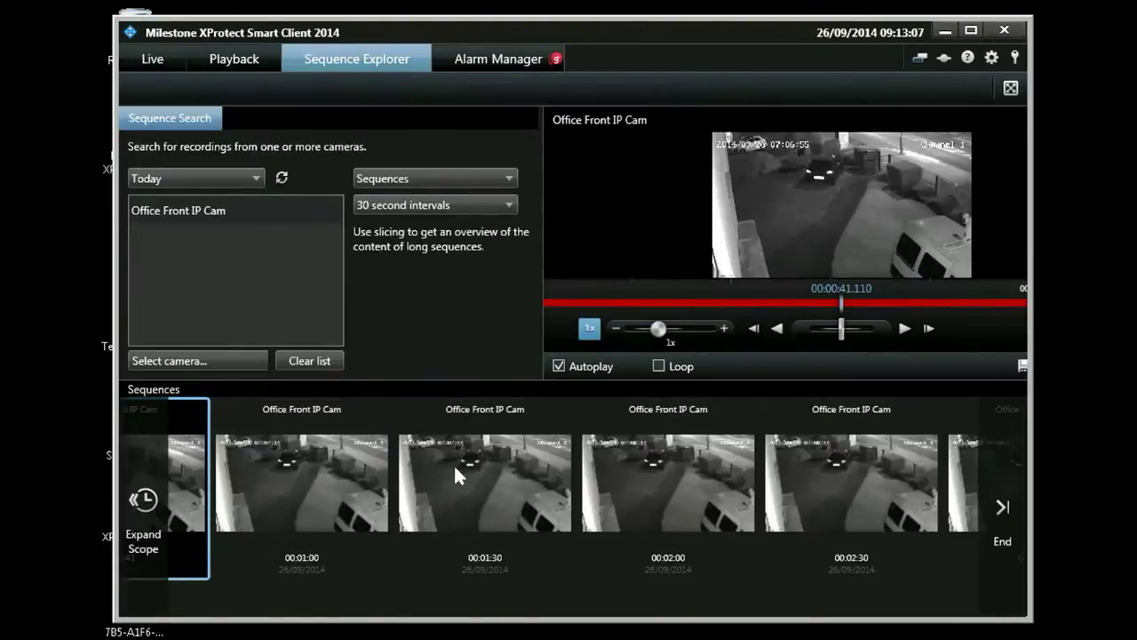
{"action": "left_click", "coordinate": [522, 467]}
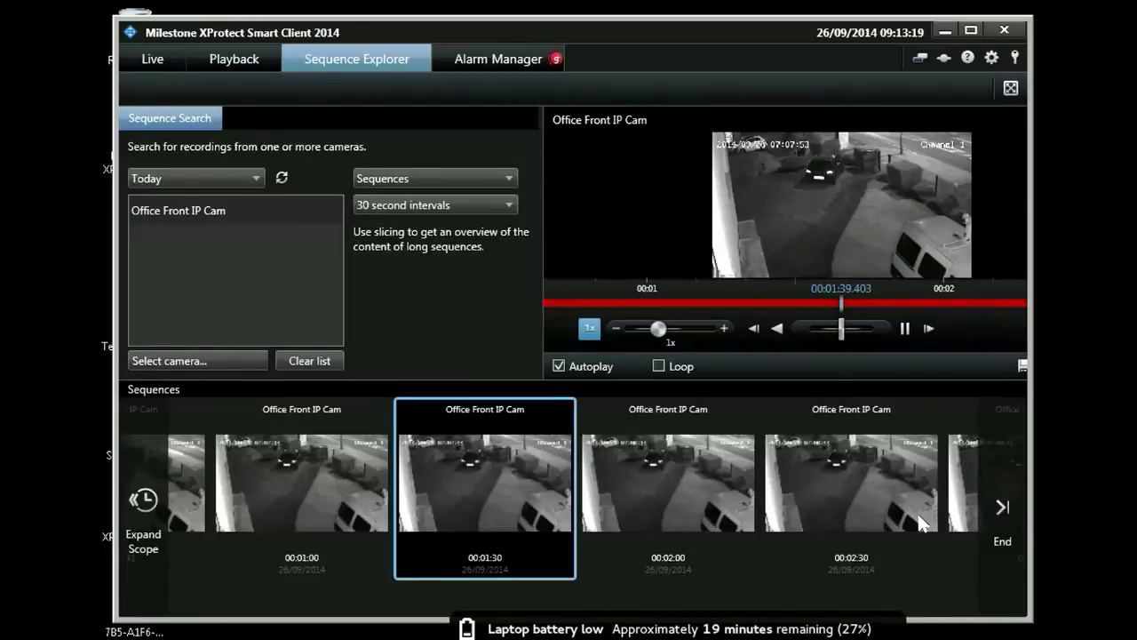
Step: Scroll the sequence filmstrip, then open and close the Select camera list without adding one
{"action": "scroll", "coordinate": [879, 516], "scroll_direction": "down", "scroll_amount": 1}
{"action": "scroll", "coordinate": [724, 500], "scroll_direction": "down", "scroll_amount": 1}
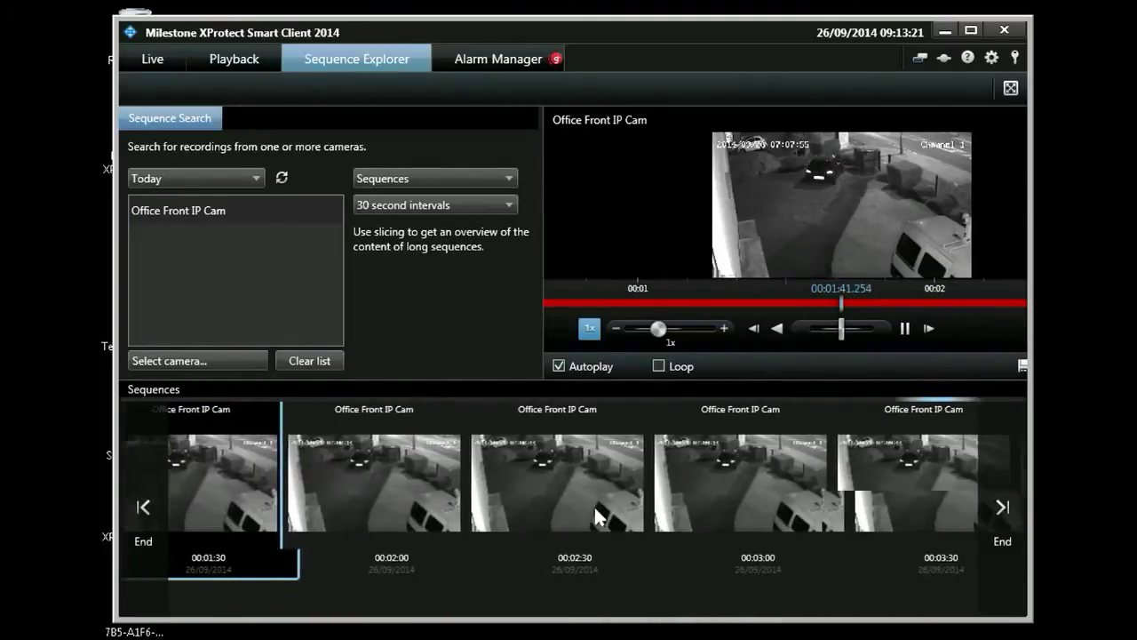
{"action": "scroll", "coordinate": [756, 520], "scroll_direction": "down", "scroll_amount": 1}
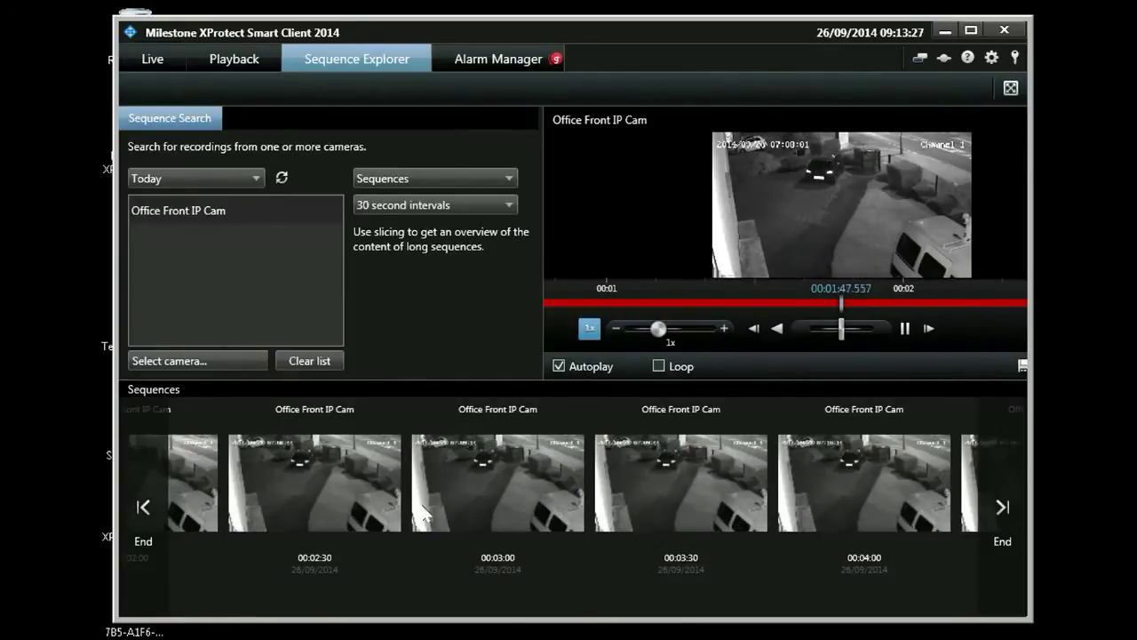
{"action": "left_click", "coordinate": [242, 360]}
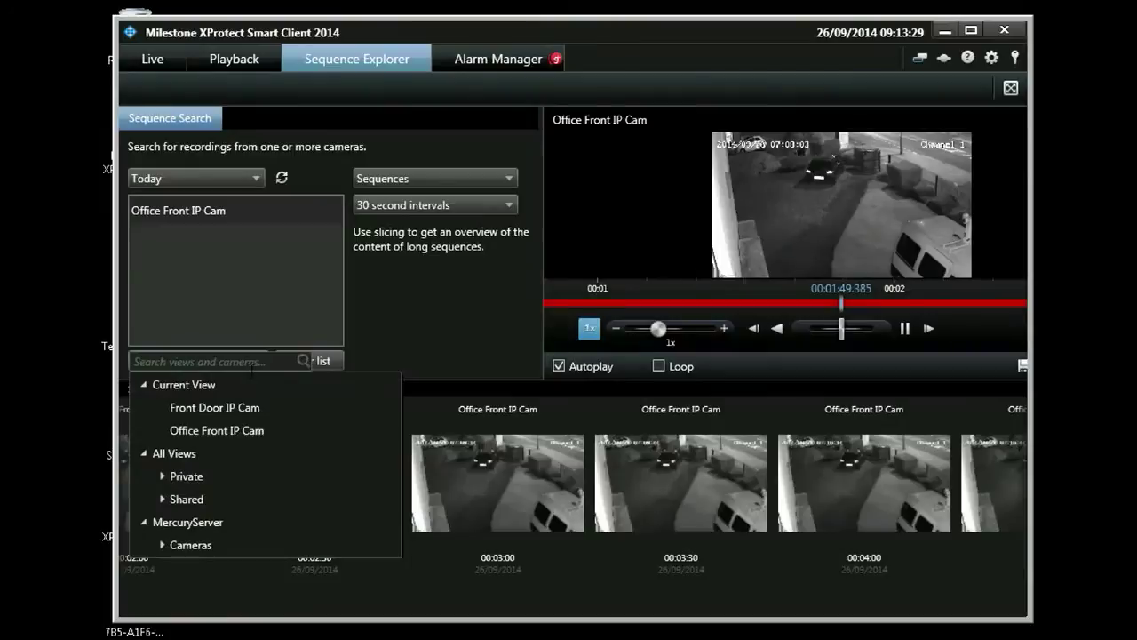
{"action": "left_click", "coordinate": [401, 335]}
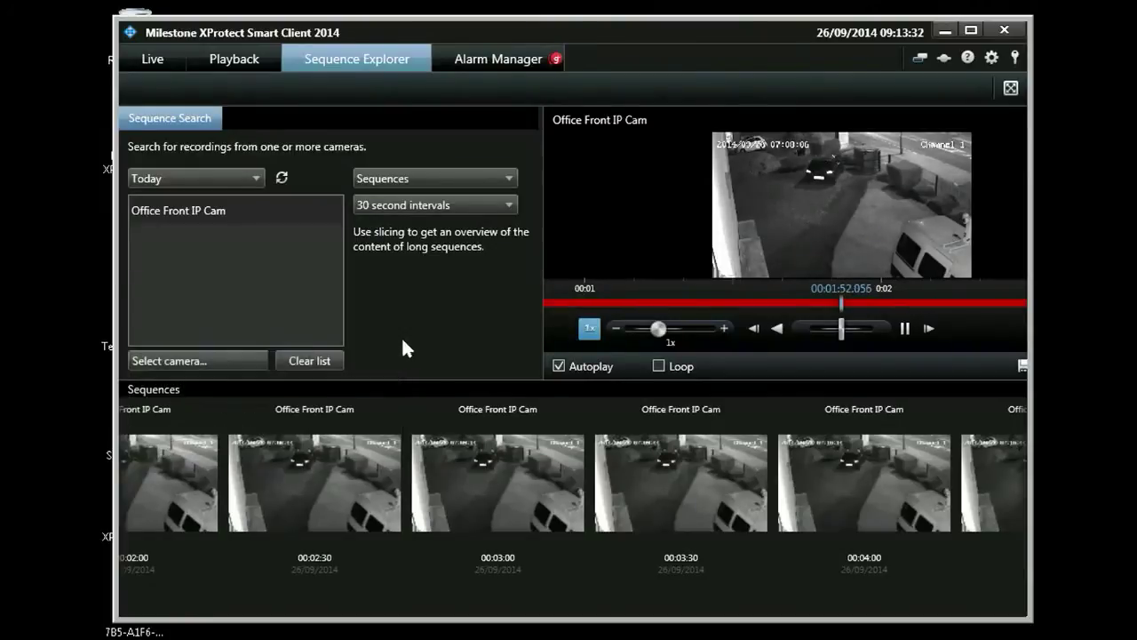
Step: In Alarm Manager, view the recorded footage for the 07:54:24 and 18:16:51 alarms
{"action": "left_click", "coordinate": [514, 58]}
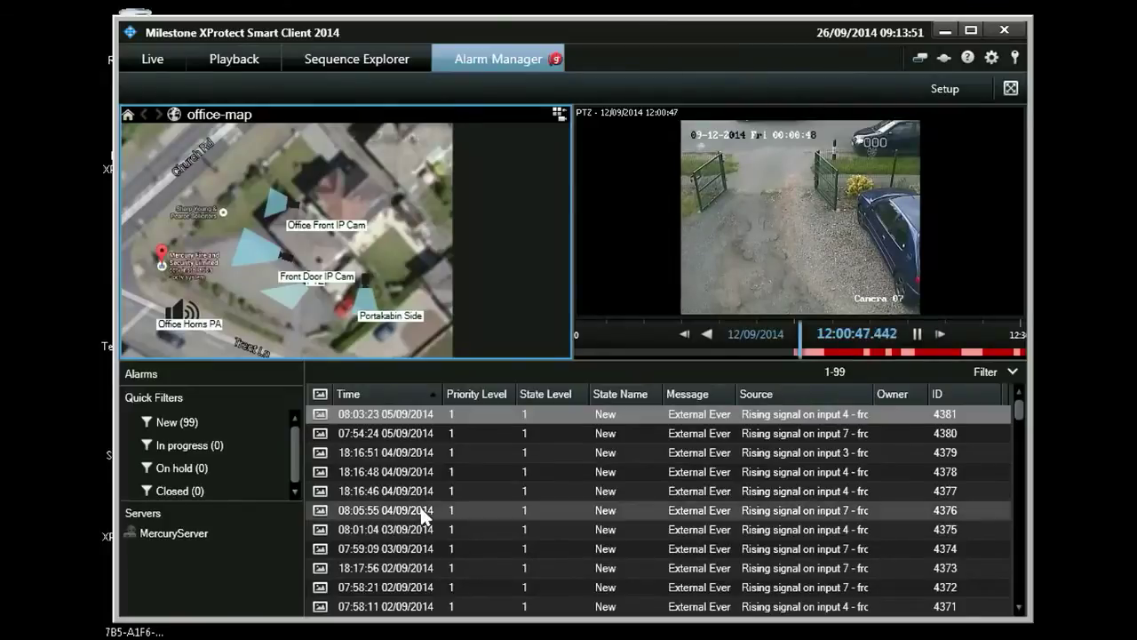
{"action": "left_click", "coordinate": [422, 435]}
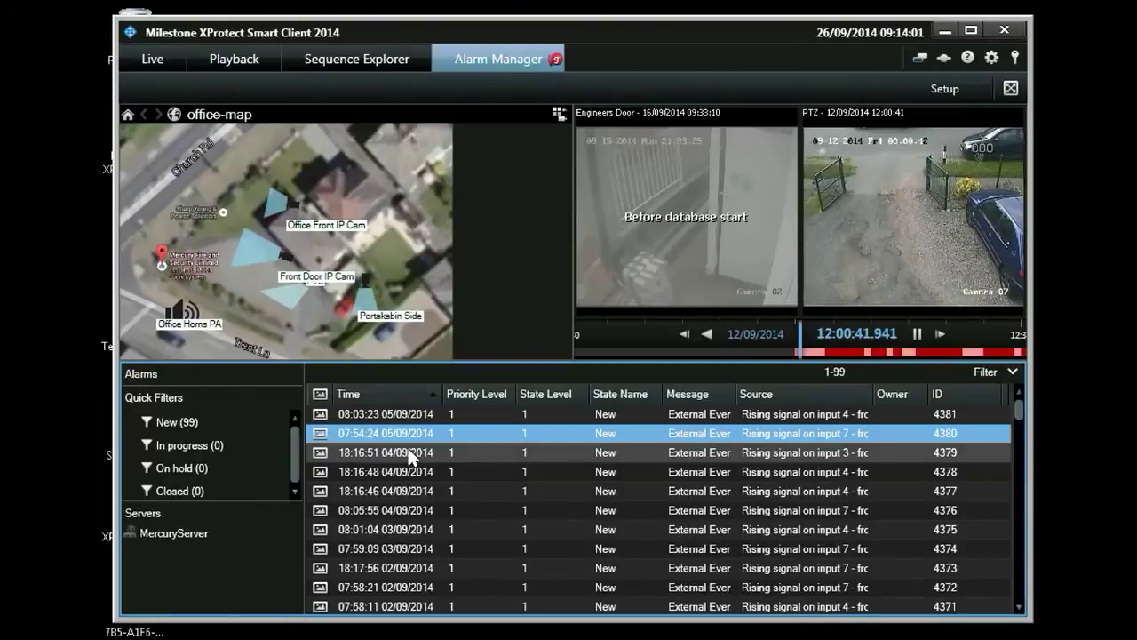
{"action": "left_click", "coordinate": [410, 453]}
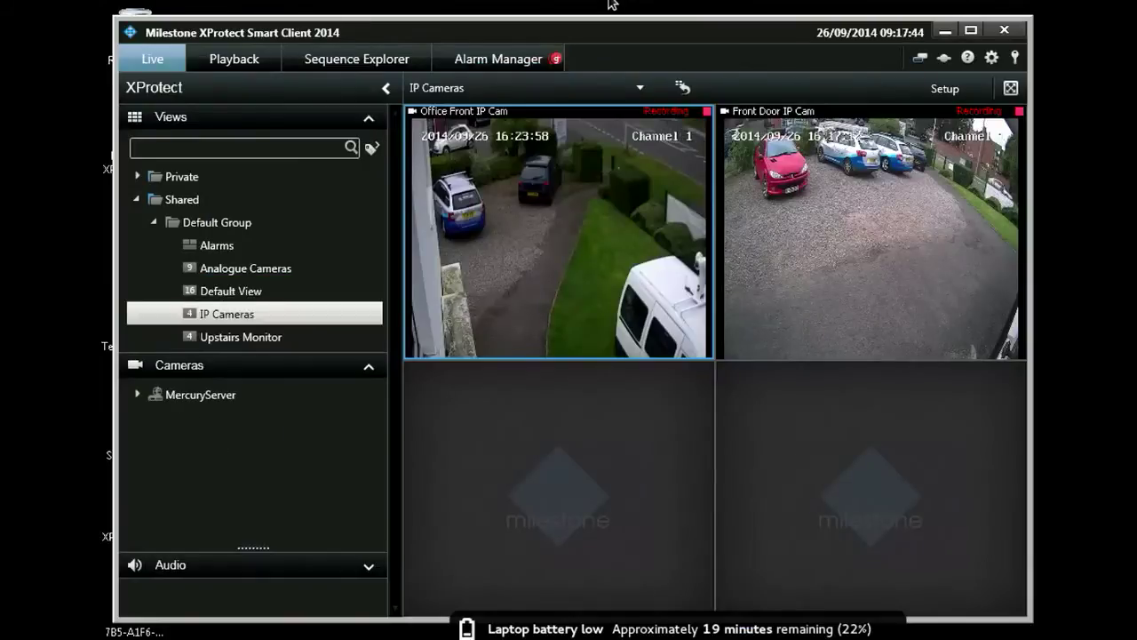
Step: In Setup, drag Engineers Door from MercuryServer > Cameras into the empty bottom-left tile
{"action": "left_click", "coordinate": [946, 88]}
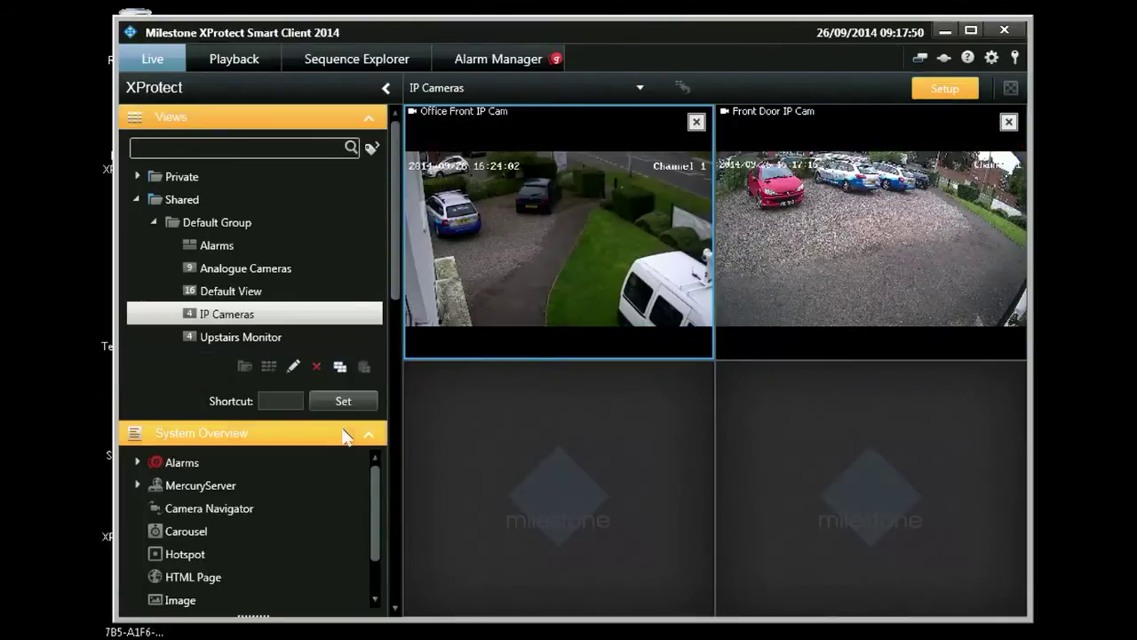
{"action": "left_click", "coordinate": [138, 485]}
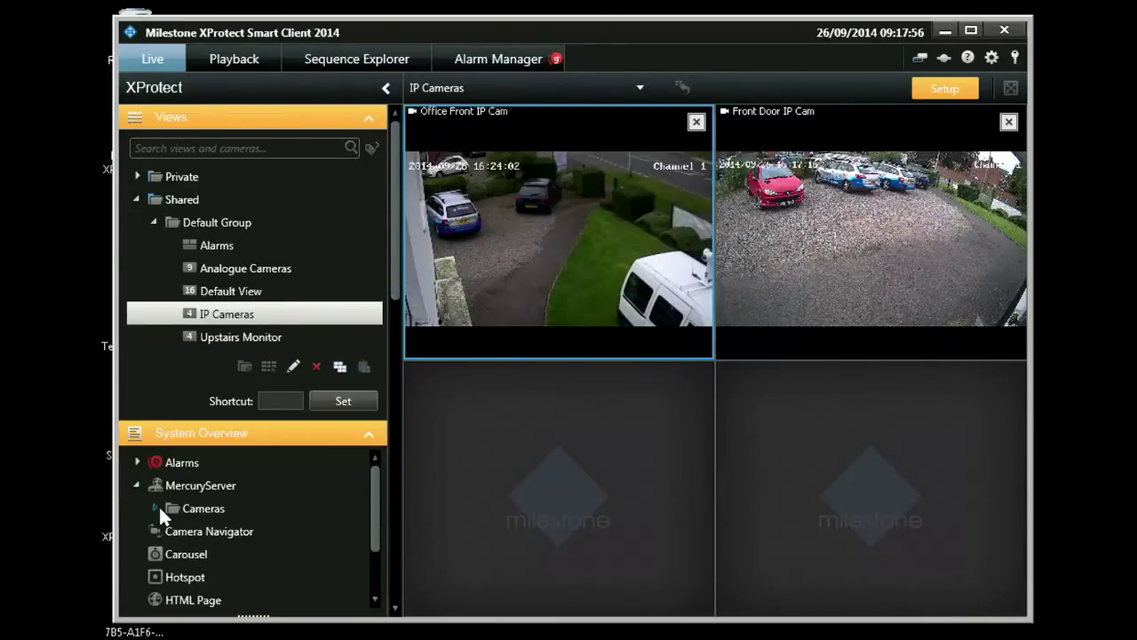
{"action": "left_click", "coordinate": [156, 508]}
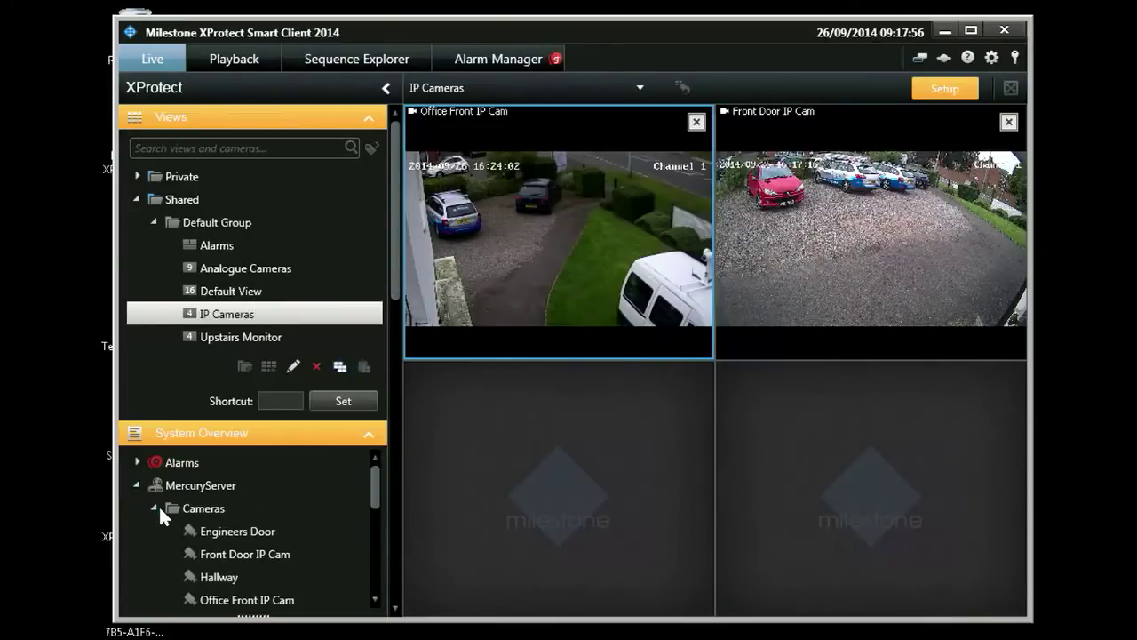
{"action": "left_click", "coordinate": [230, 533]}
{"action": "left_click_drag", "start_coordinate": [536, 477], "coordinate": [543, 475]}
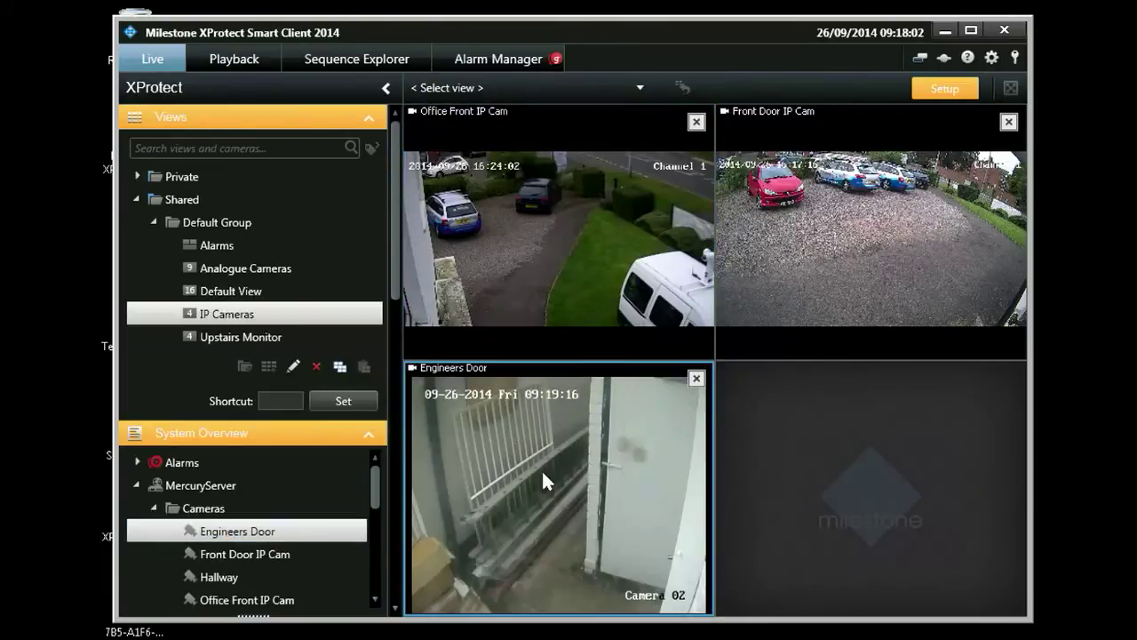
{"action": "left_click", "coordinate": [961, 83]}
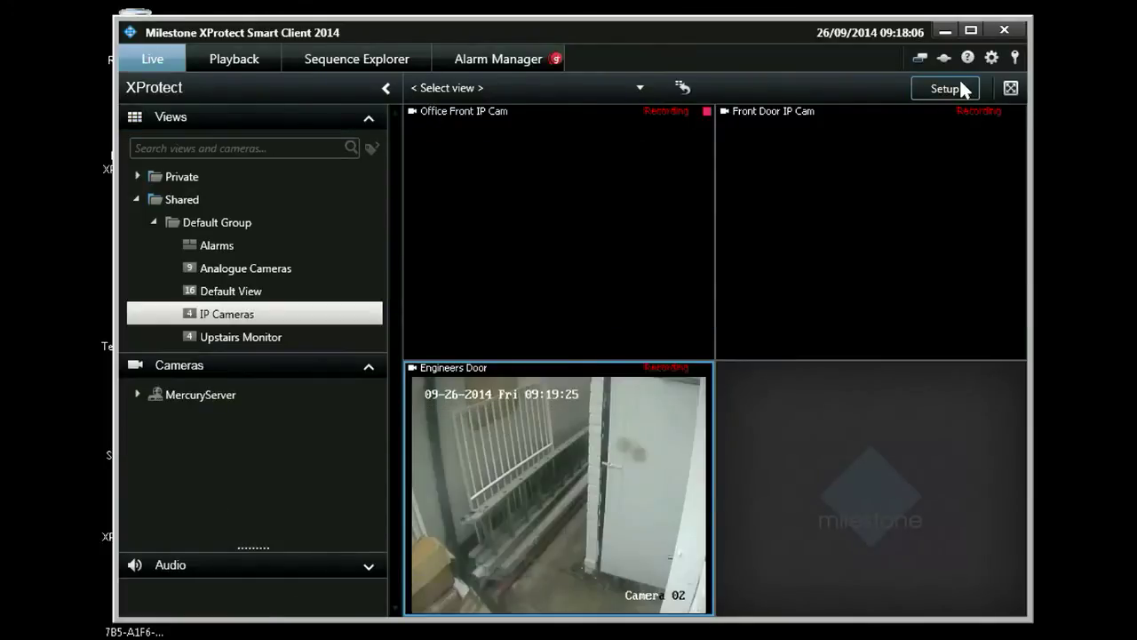